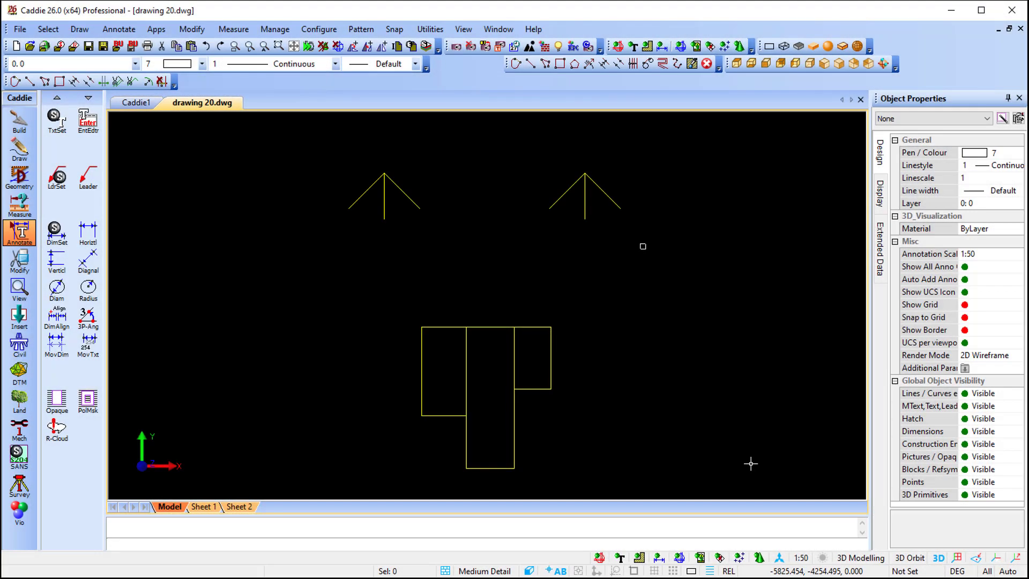
Zoom onto the two tripod line shapes in drawing 20.dwg and open the Dimension Style Manager with DimSet.
key(ctrl)
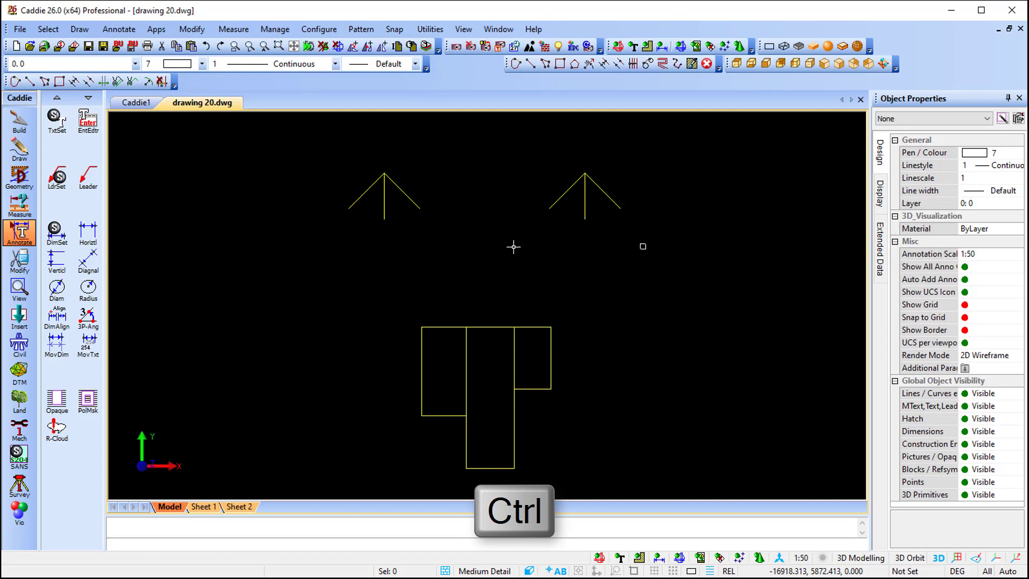
mouse_move(491, 179)
middle_down()
mouse_move(491, 207)
mouse_move(481, 186)
middle_up()
scroll(500, 177, up, 4)
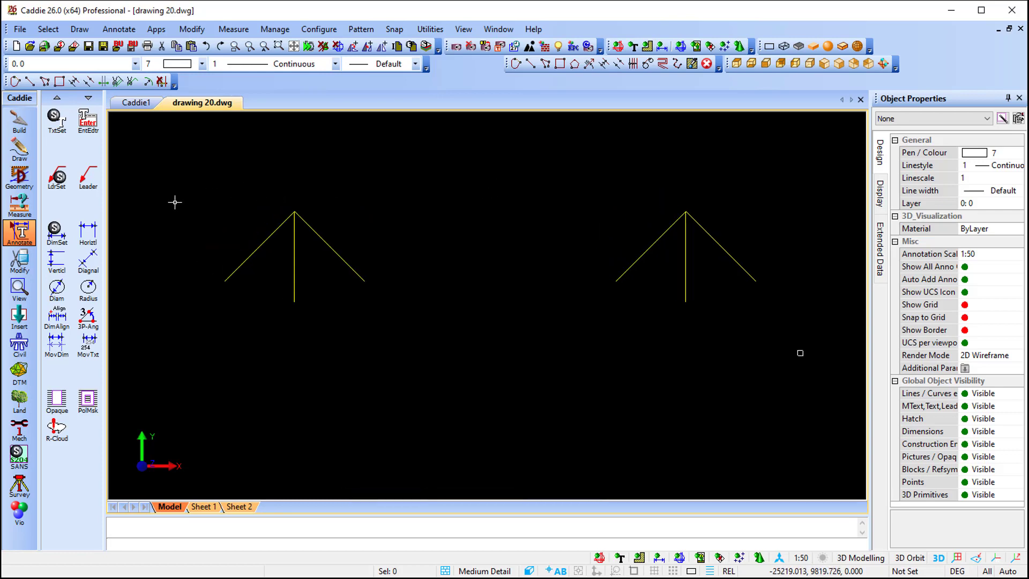
click(55, 230)
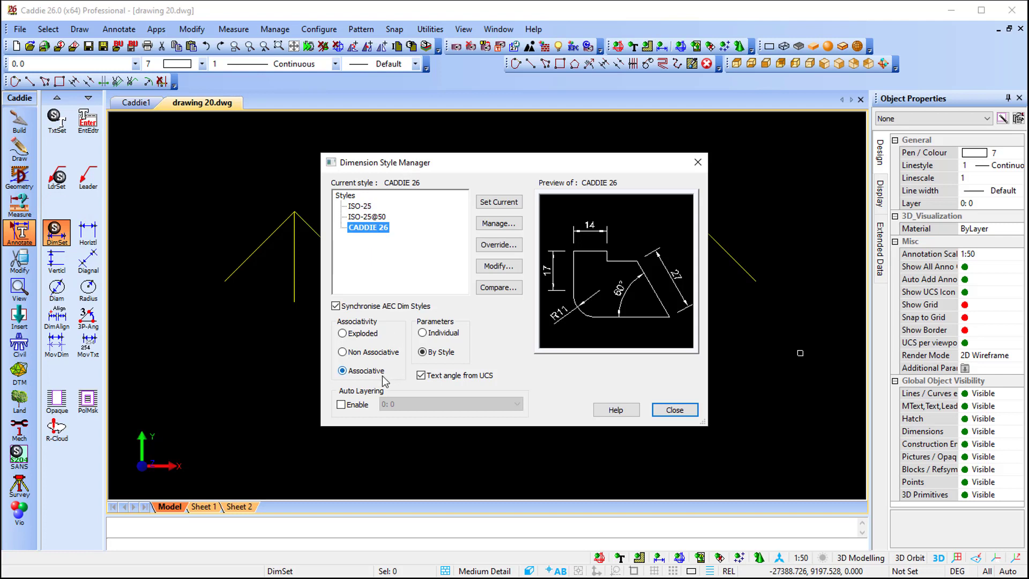
Confirm the CADDIE 26 style uses Associative associativity, then close the Dimension Style Manager.
click(675, 409)
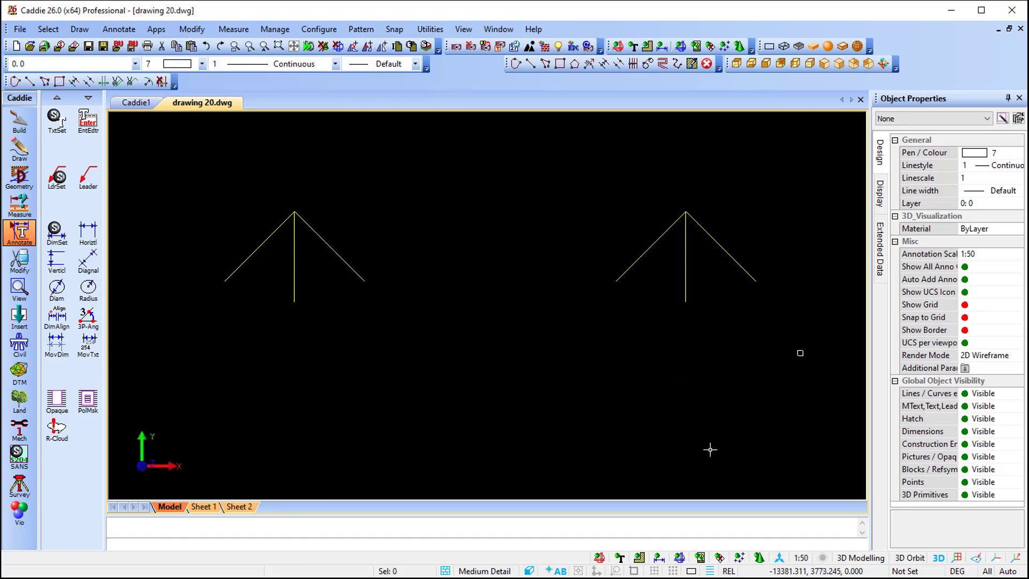
Enable 'Highlight object when command is active' in Highlighting and Selection settings and switch highlighting on.
right_click(822, 561)
click(859, 567)
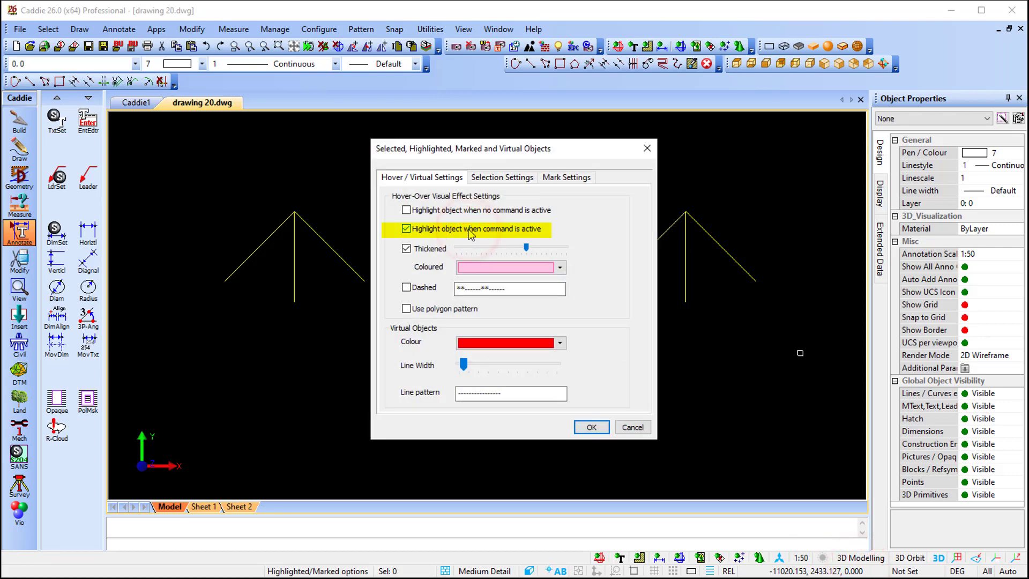
click(592, 427)
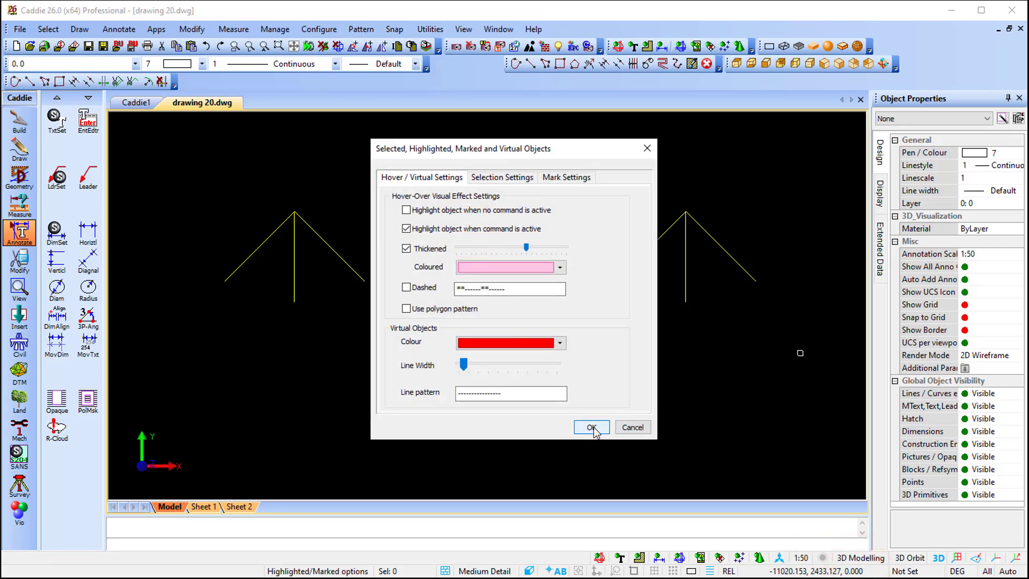
click(822, 557)
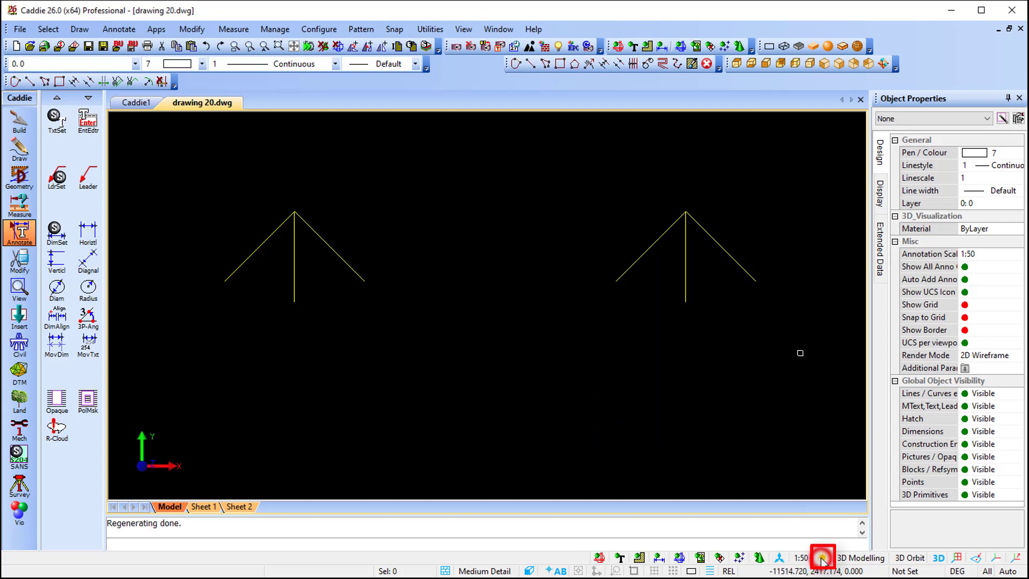
Add a 9365 horizontal dimension above the tripods, Ctrl-cycling to the outer apex diagonals at both ends.
click(85, 234)
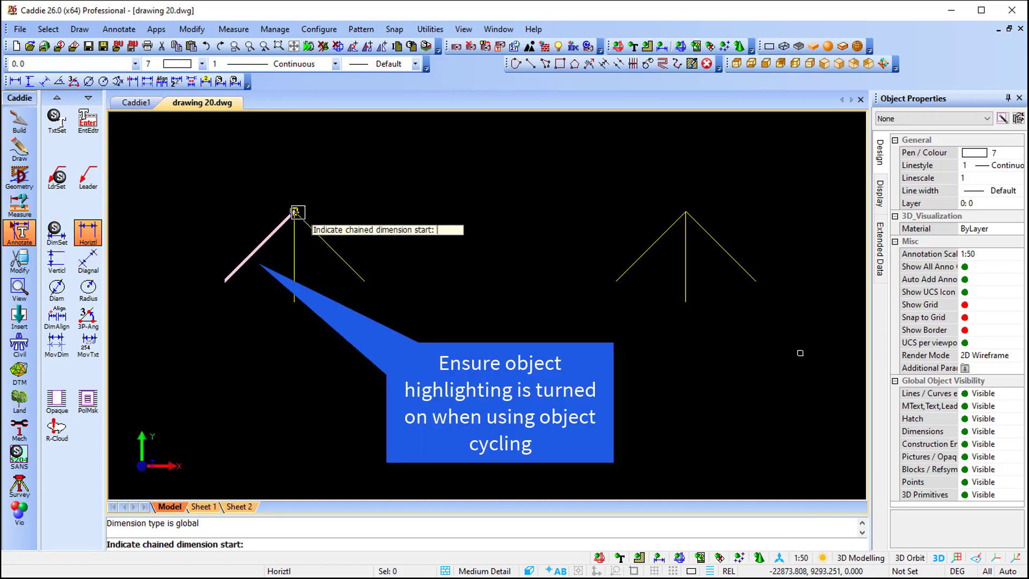
key(ctrl)
key(ctrl)
key(ctrl)
key(ctrl)
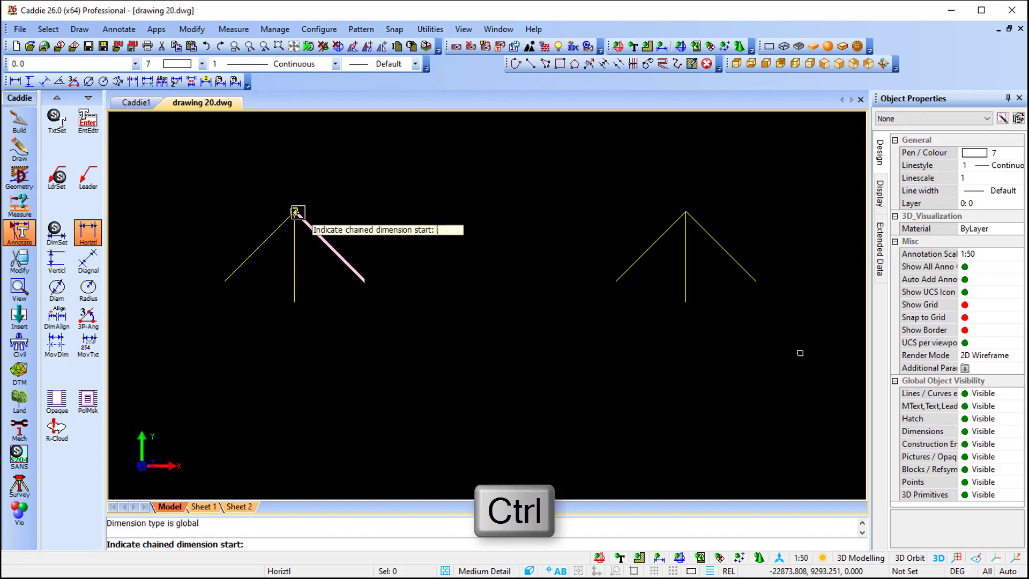
key(ctrl)
key(ctrl)
key(ctrl)
key(ctrl)
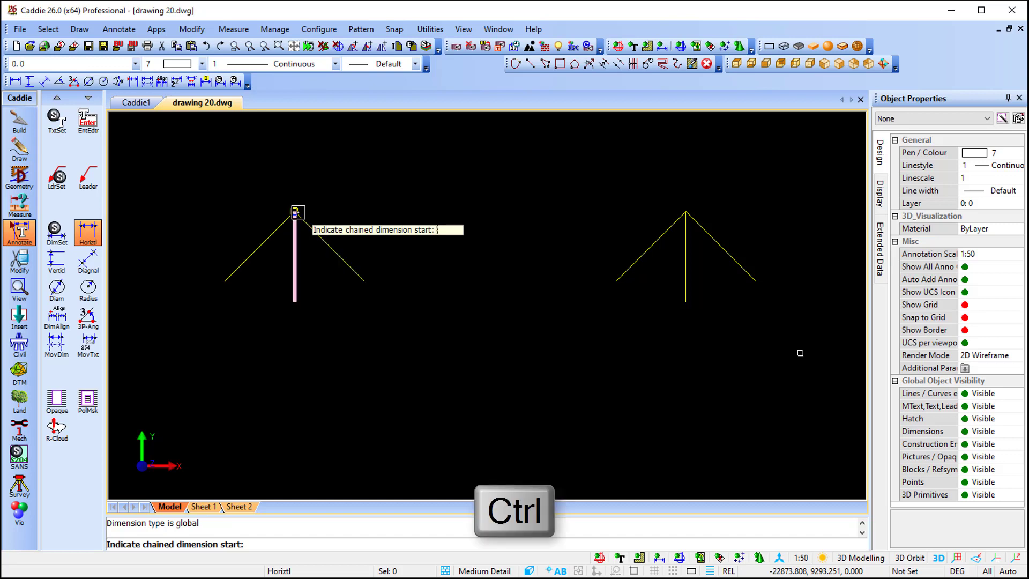
key(ctrl)
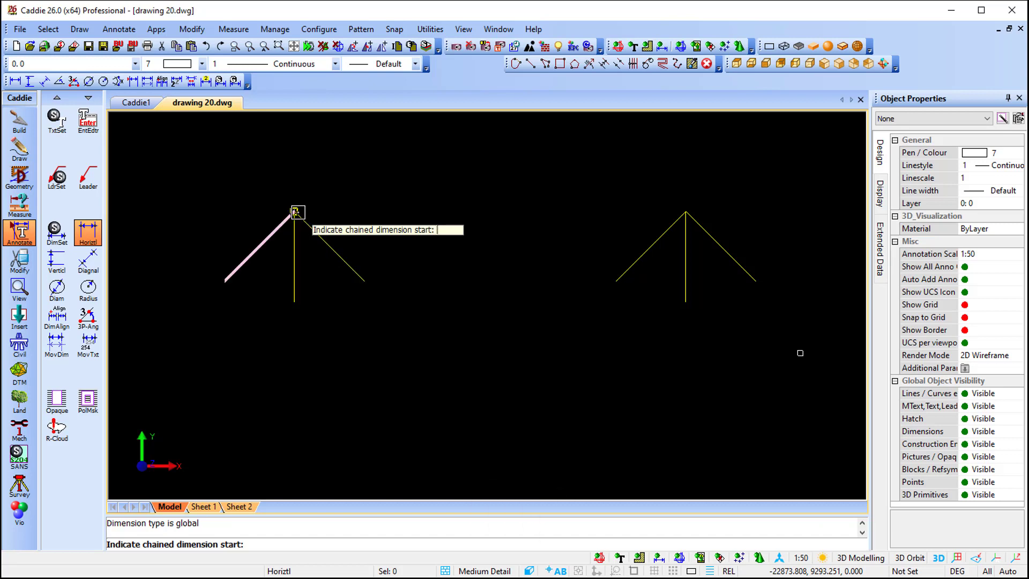
key(ctrl)
key(ctrl)
key(ctrl)
key(ctrl)
key(ctrl)
key(ctrl)
click(296, 212)
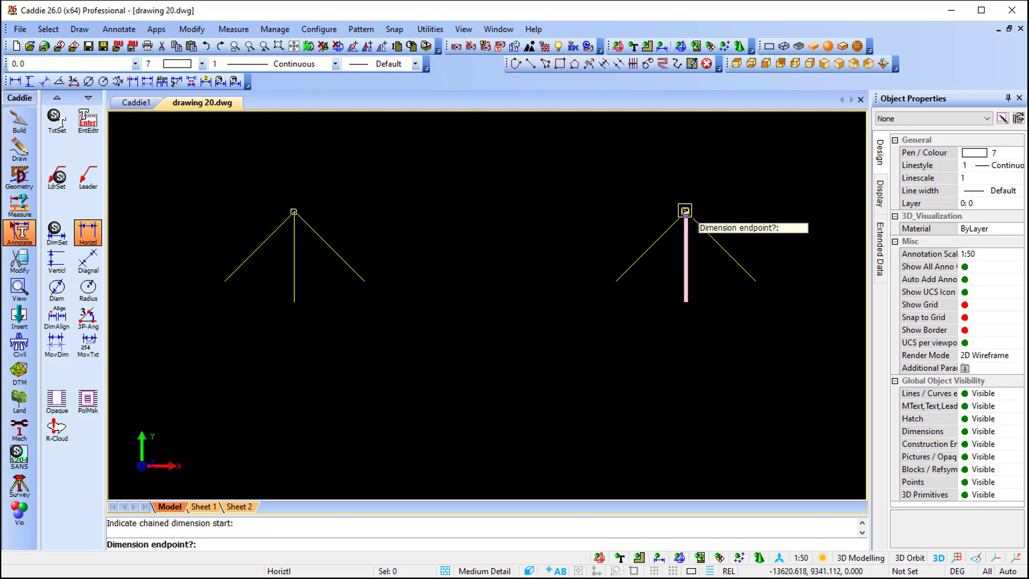
key(ctrl)
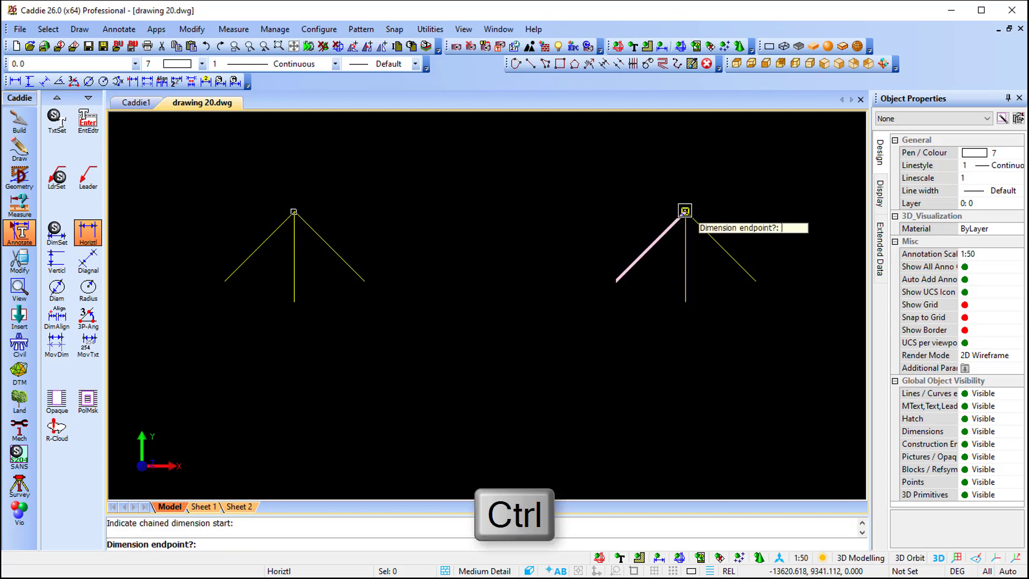
key(ctrl)
click(685, 211)
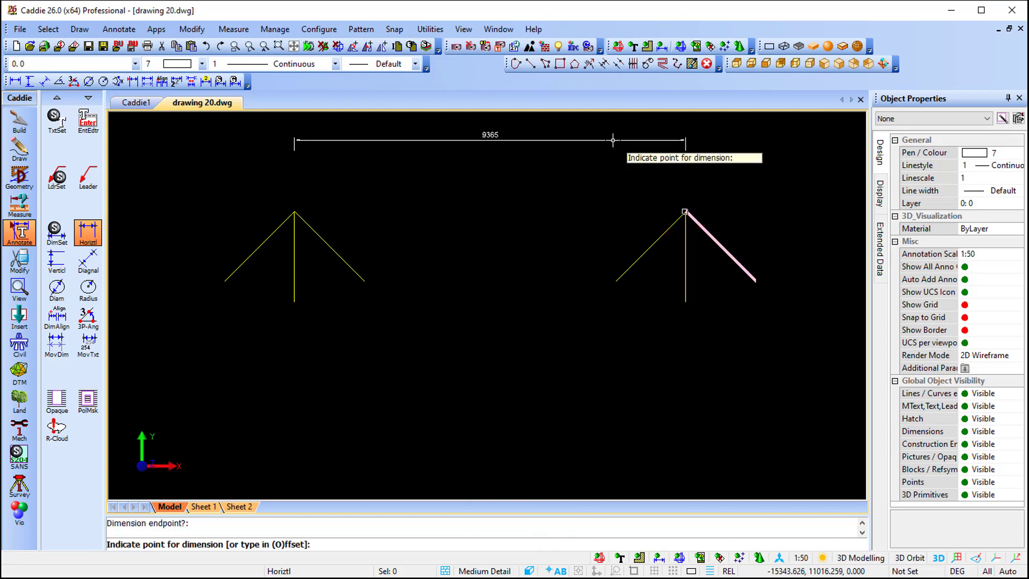
click(613, 140)
key(Escape)
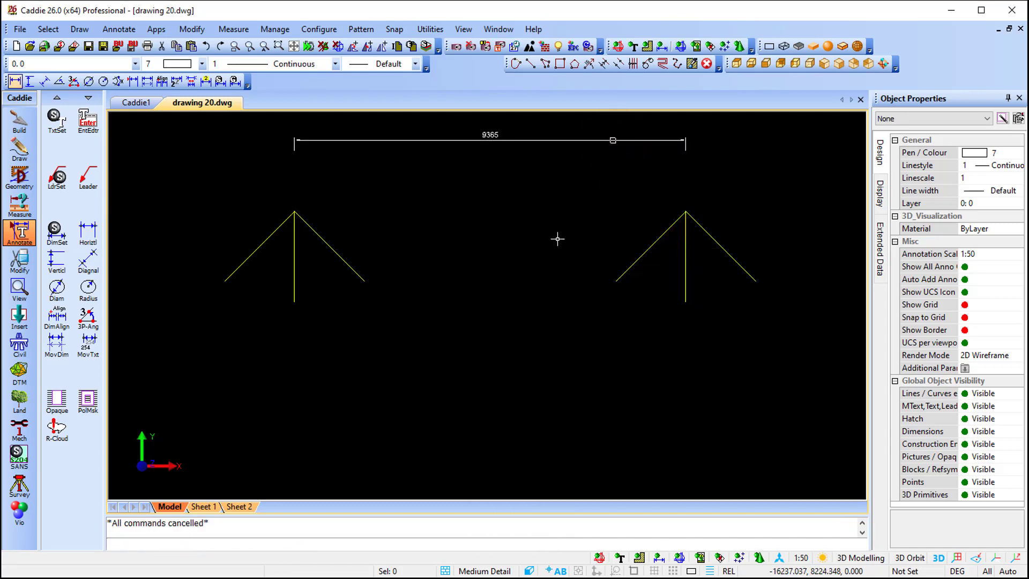
Move the left tripod's left diagonal left to stretch the dimension to 11827, then undo it.
click(267, 242)
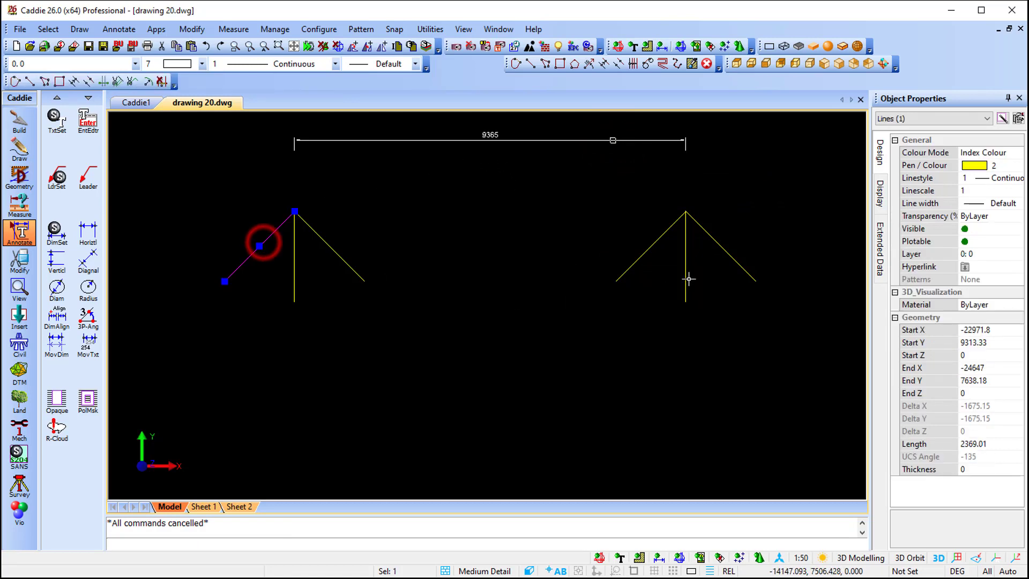
click(739, 257)
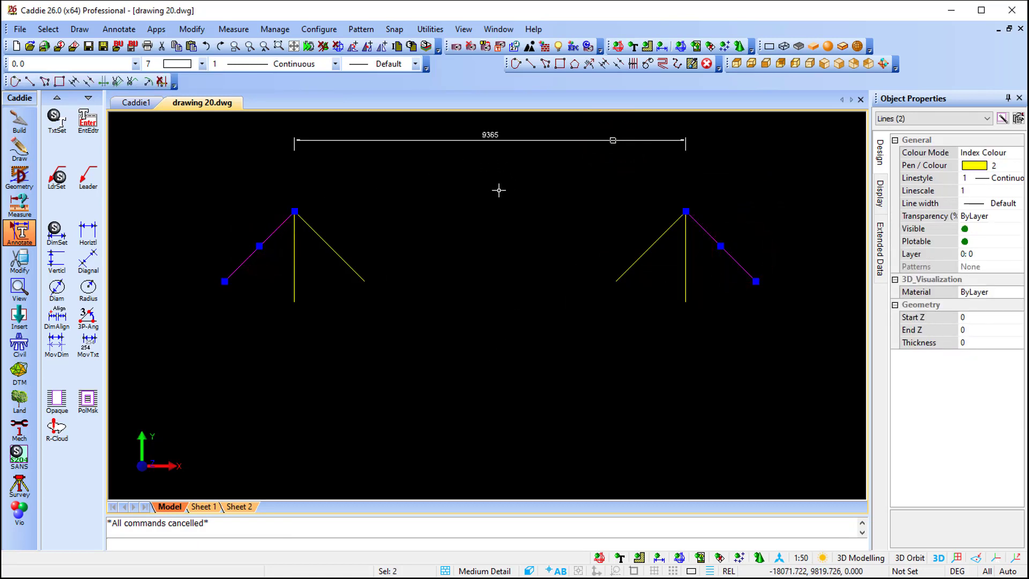
key(Escape)
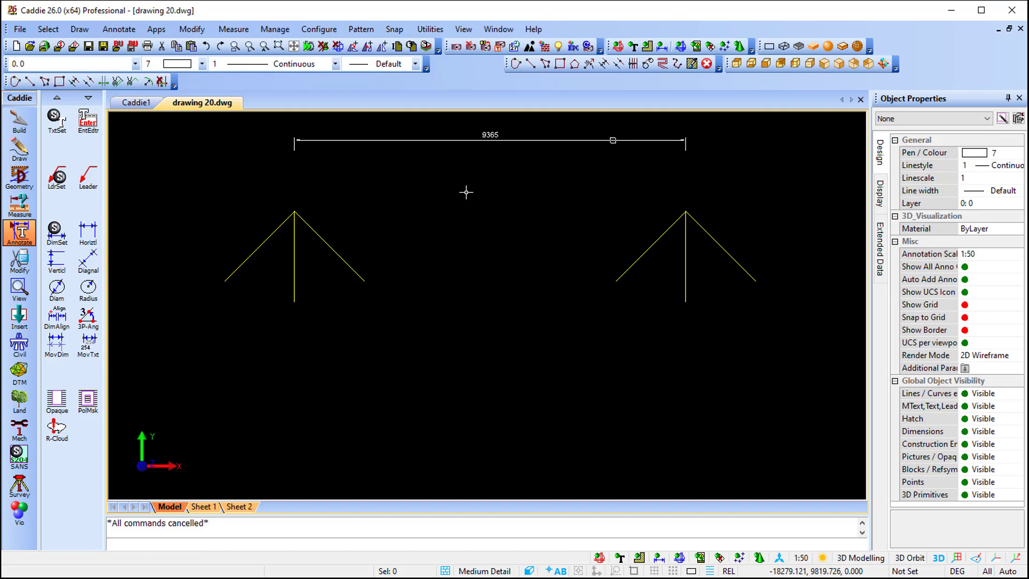
click(274, 237)
click(259, 246)
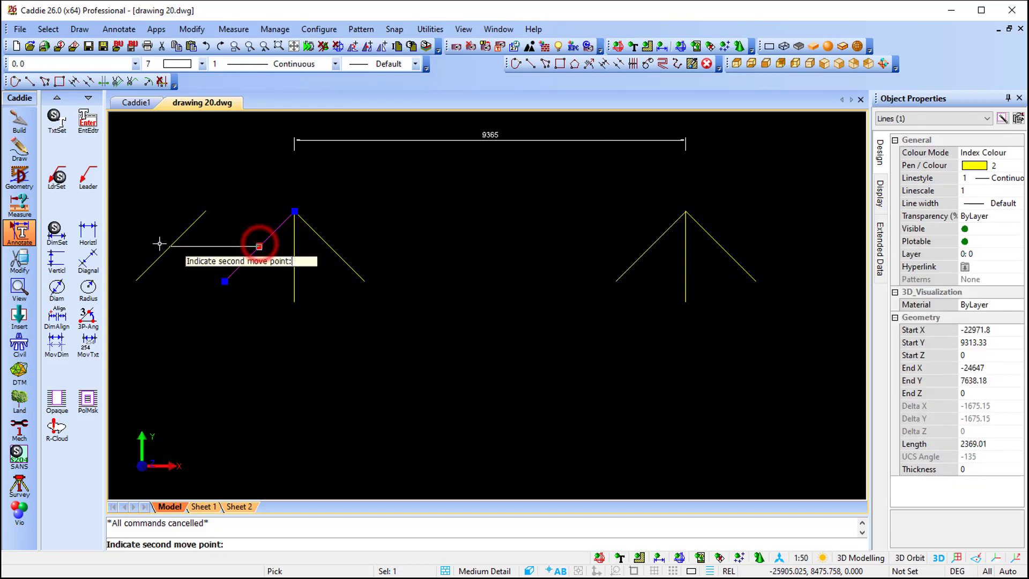
click(156, 247)
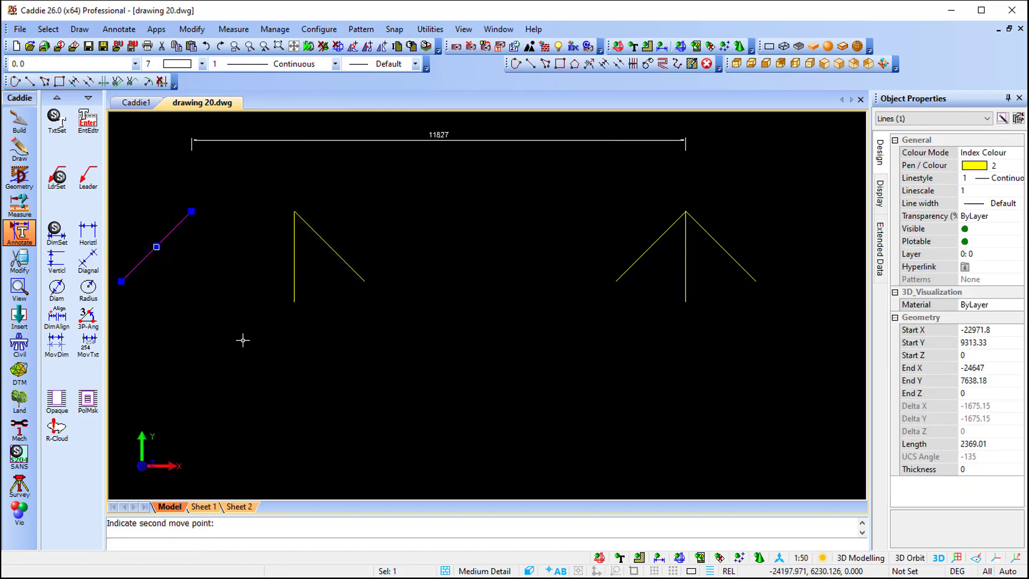
key(ctrl+z)
Move the right tripod's right diagonal right to stretch the dimension to 11625, then undo it.
click(723, 249)
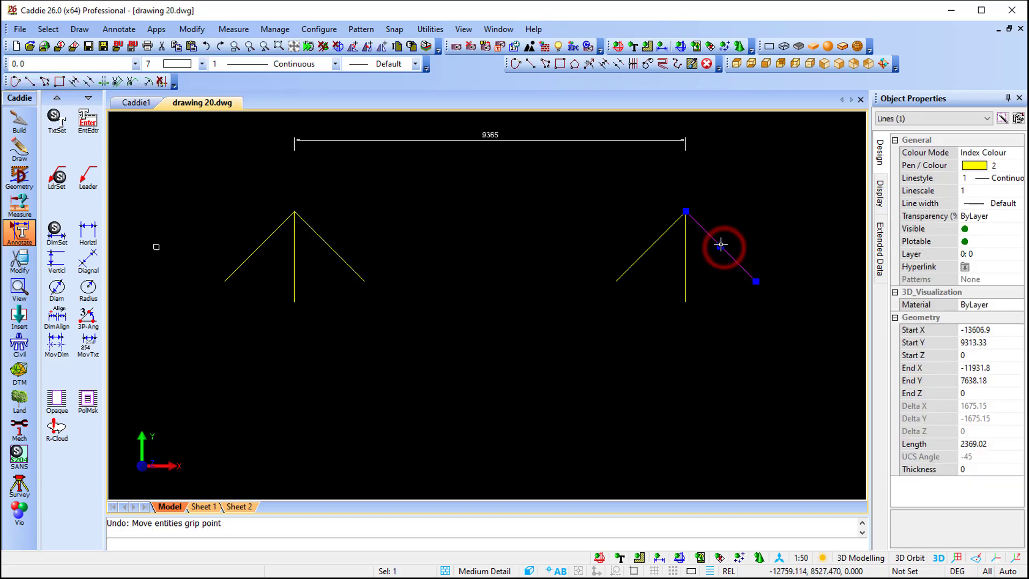
click(721, 246)
click(814, 247)
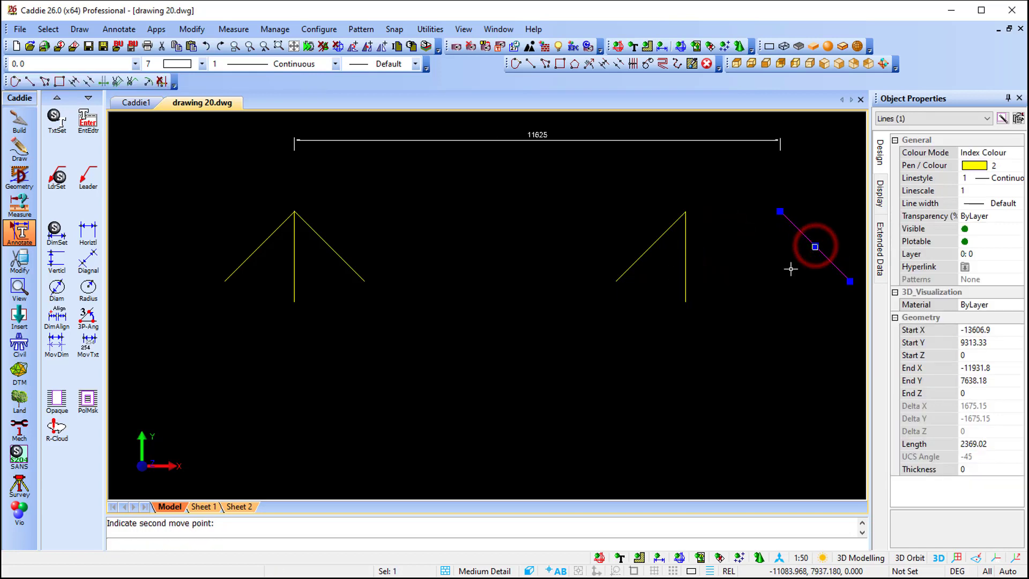
key(ctrl+z)
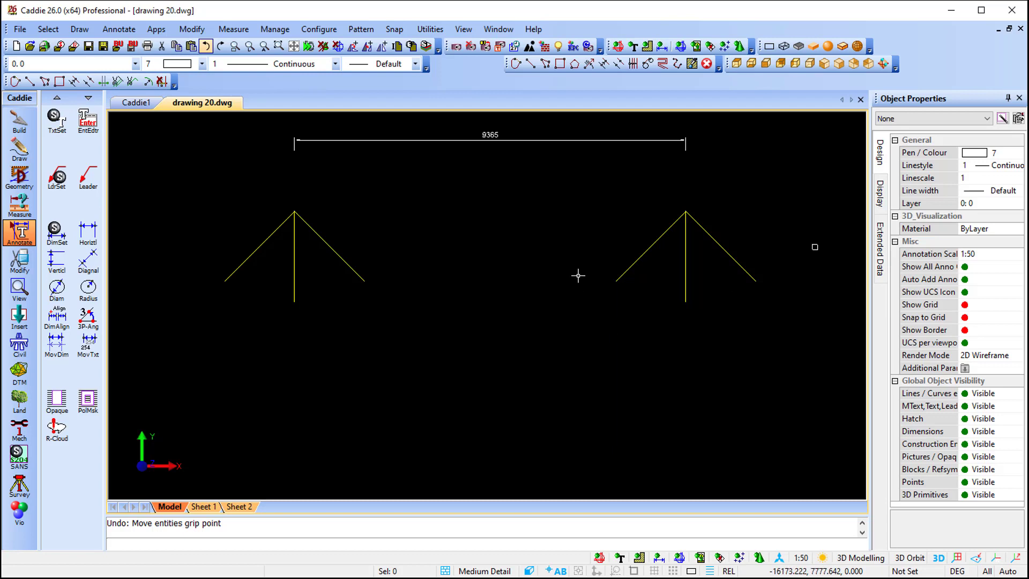
Run Get Associated Entities on the 9365 dimension to highlight its two linked apex diagonals.
click(495, 141)
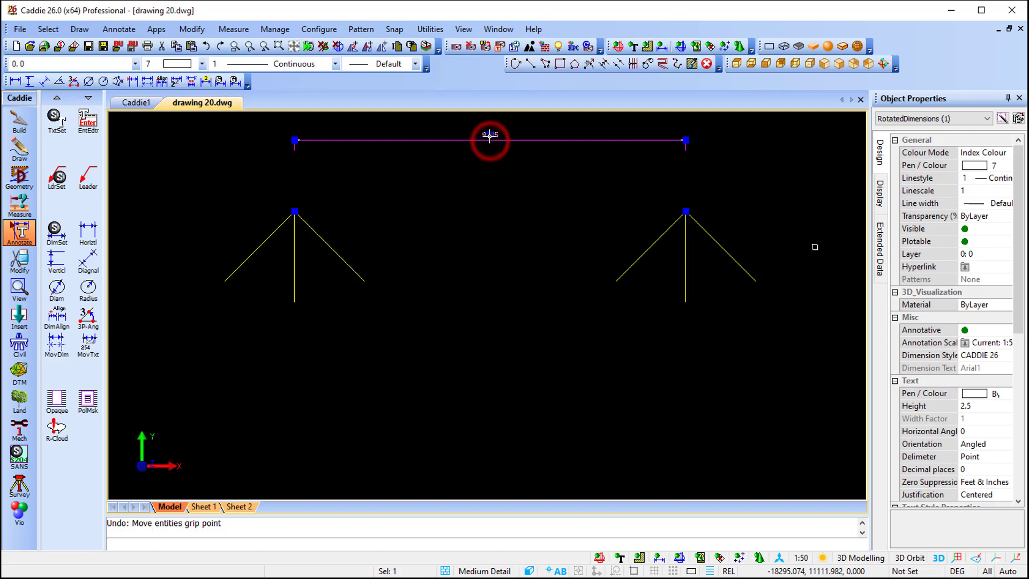
right_click(415, 141)
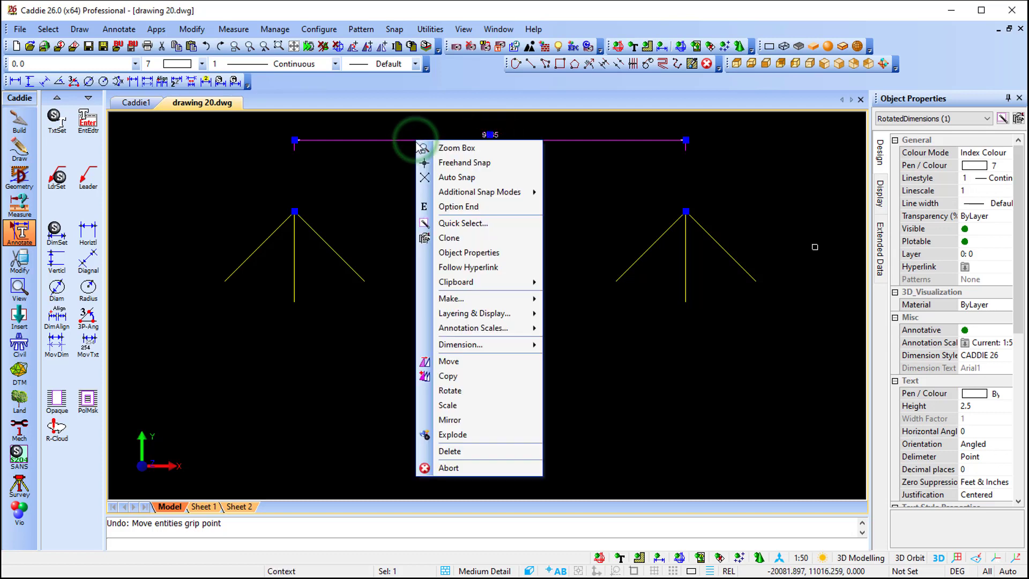
mouse_move(505, 346)
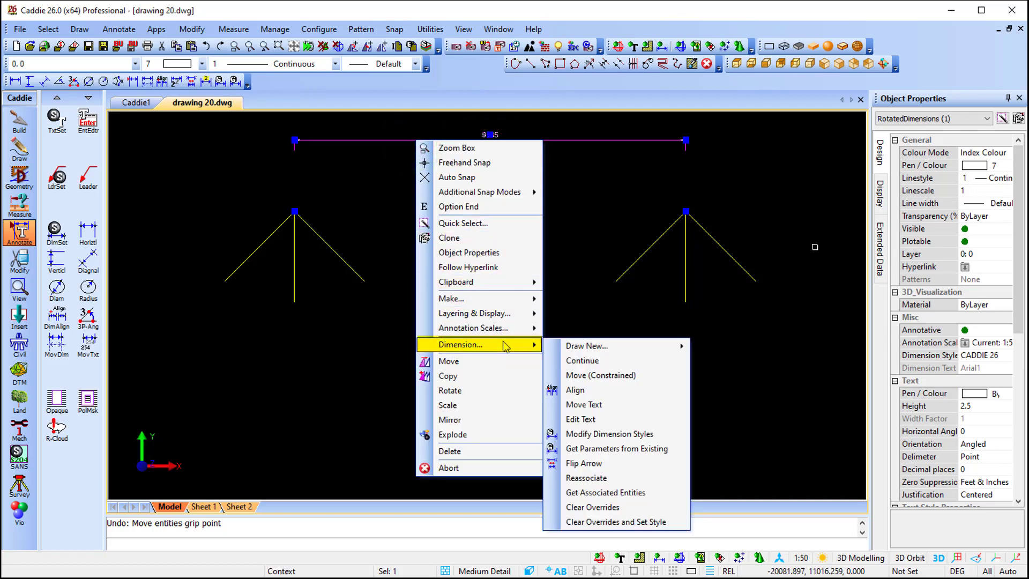
click(663, 496)
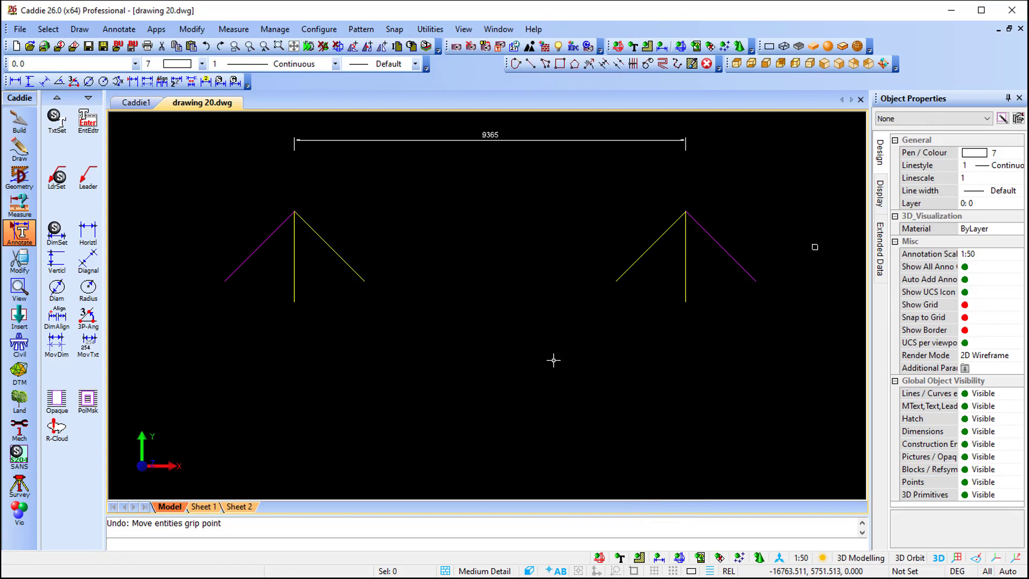
Pan to the three rectangles and select each one in turn to check their extents.
middle_drag(503, 374, 484, 114)
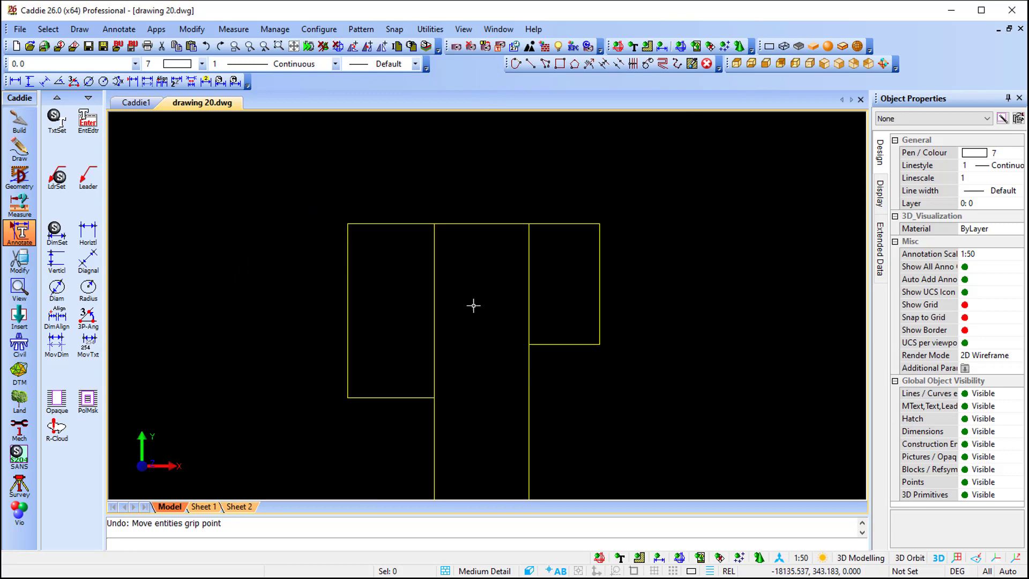
click(335, 301)
key(Escape)
click(467, 196)
key(Escape)
click(553, 195)
key(Escape)
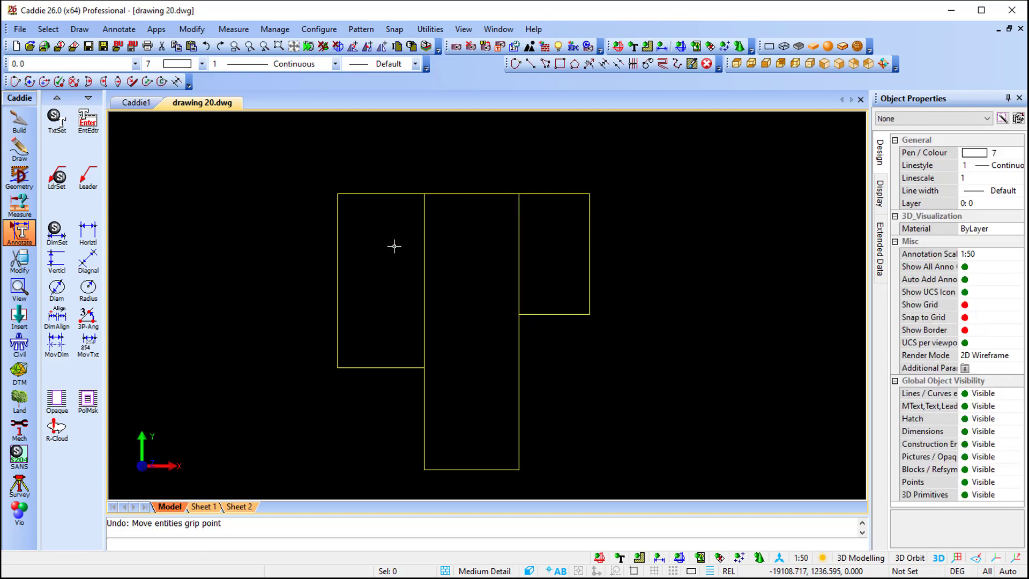
Place a 2069 horizontal dimension on the left rectangle's top edge, linked via Ctrl cycling, then select it.
click(88, 231)
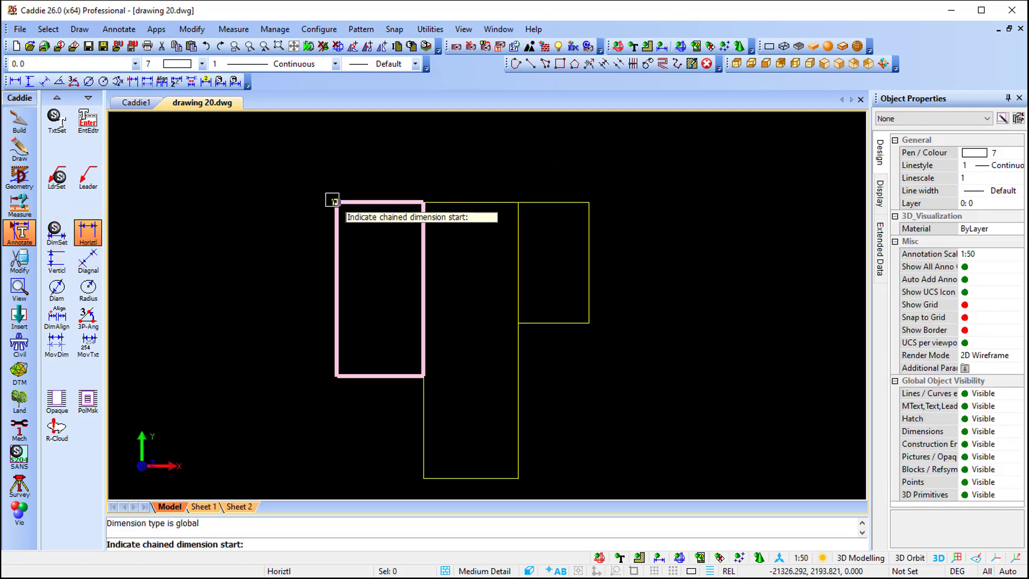
click(333, 202)
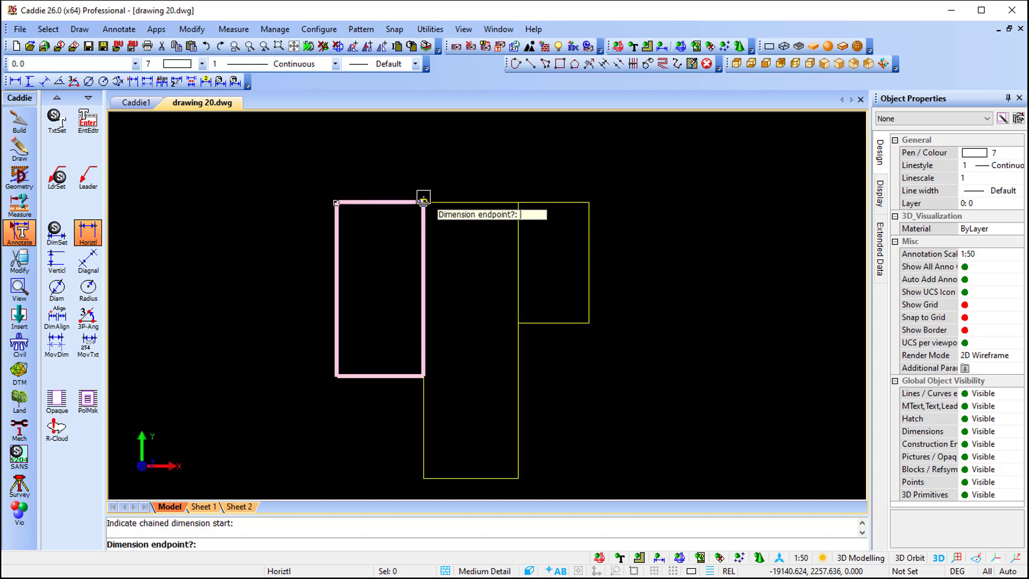
key(ctrl)
key(ctrl)
key(ctrl)
key(ctrl)
key(ctrl)
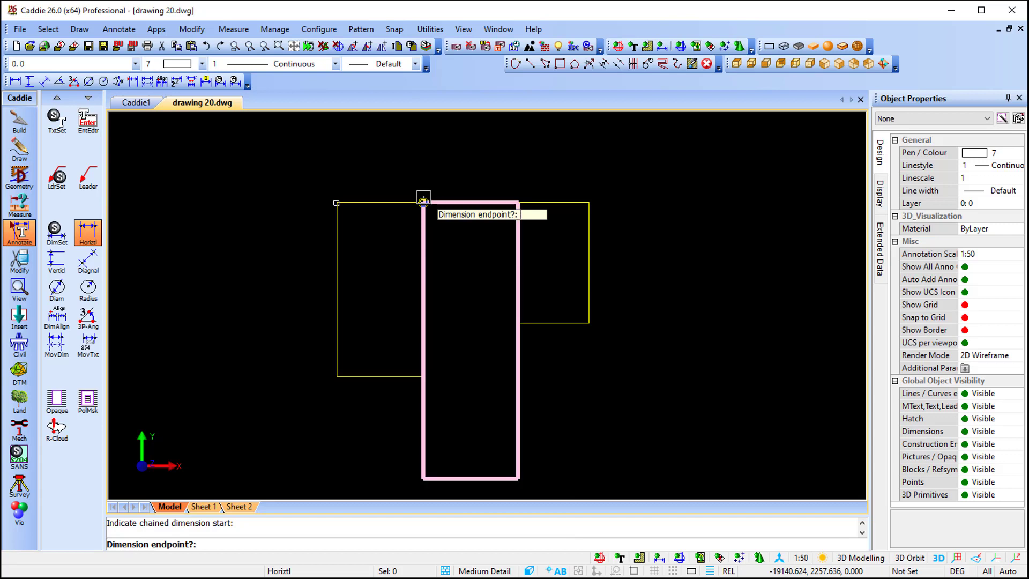
click(423, 202)
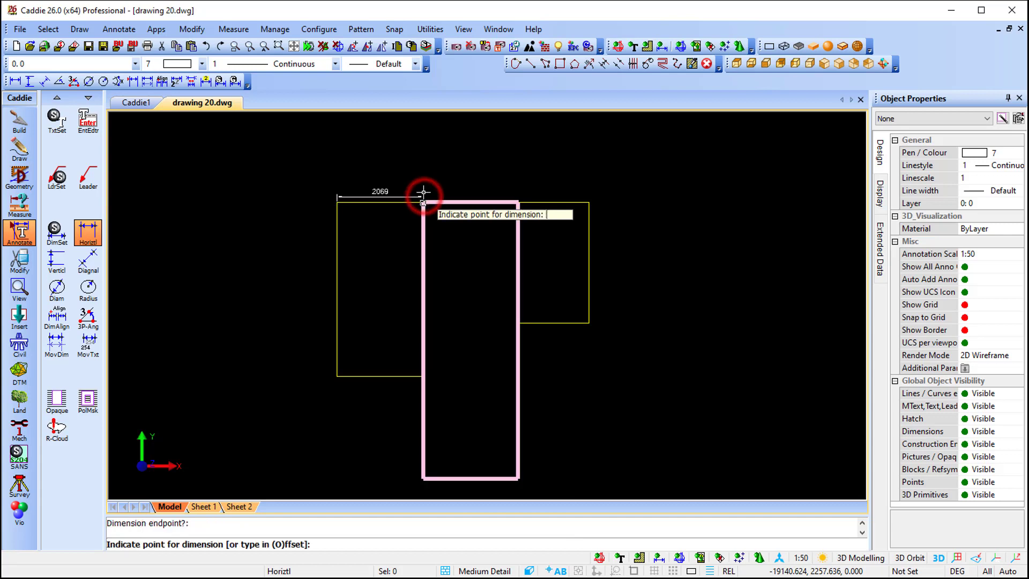
click(417, 163)
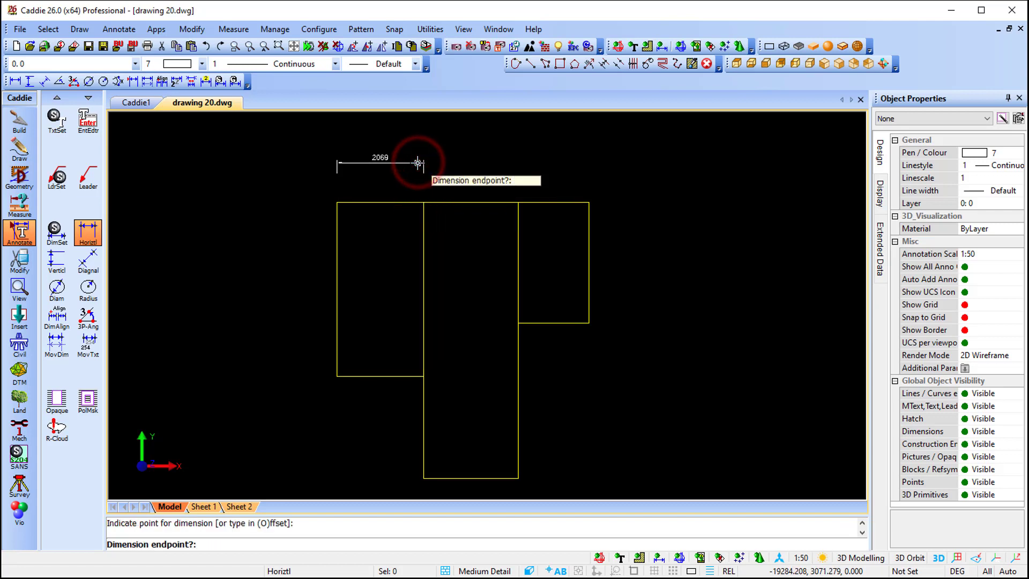
key(Escape)
click(338, 290)
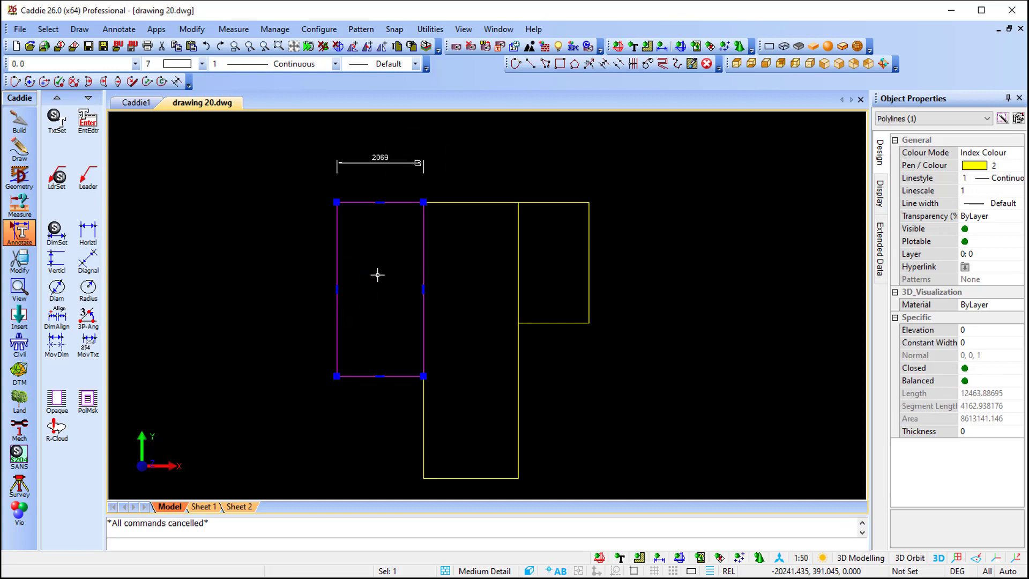
Move the left rectangle further left so its linked dimension stretches from 2069 to 5627.
key(m)
click(389, 279)
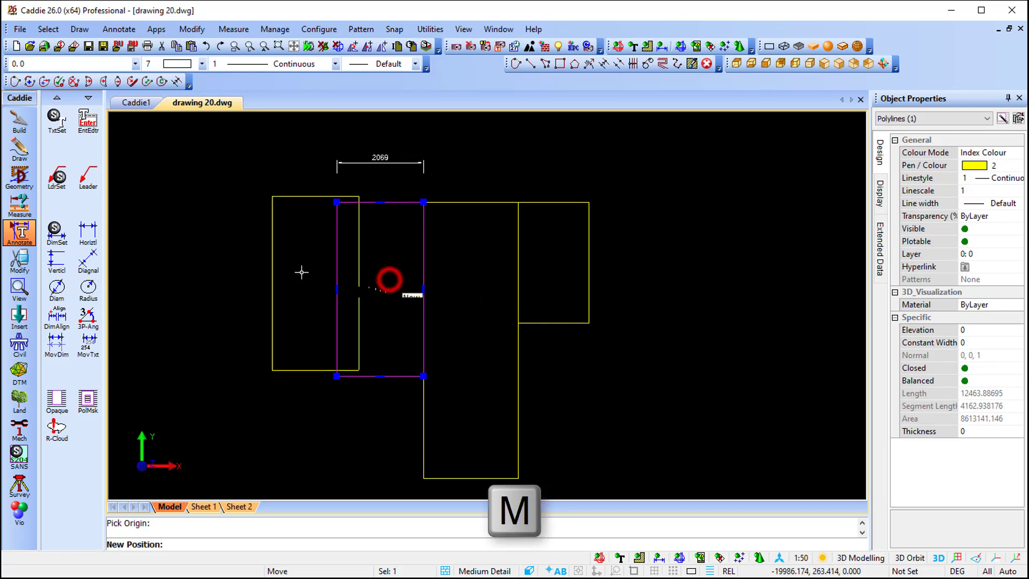
click(240, 277)
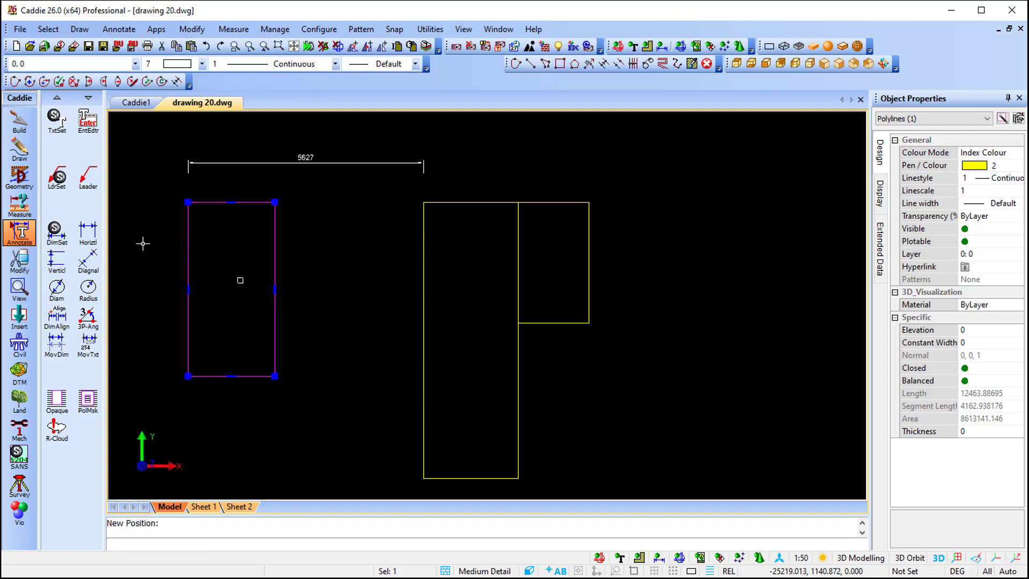
click(88, 231)
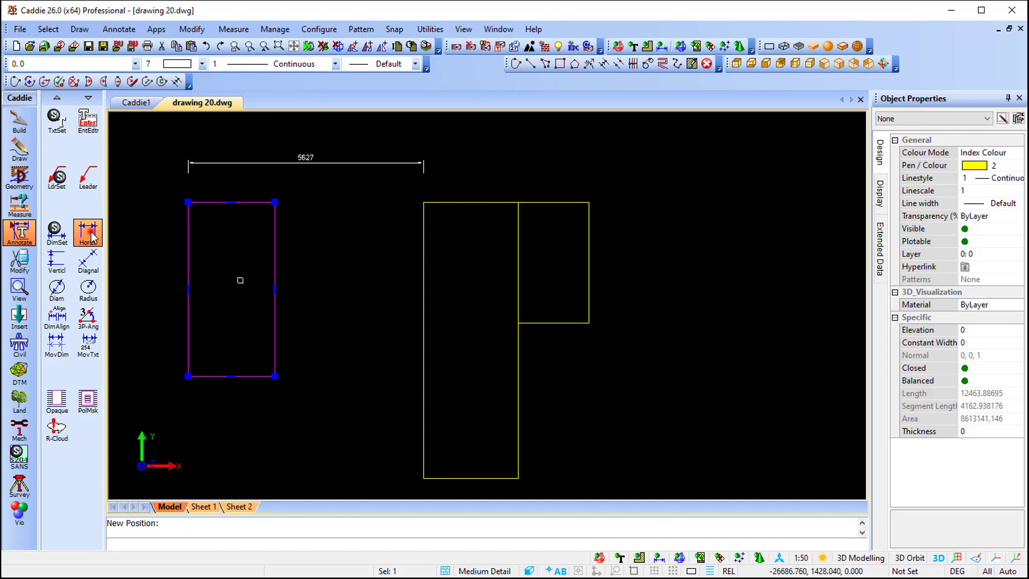
Add a 1695 horizontal dimension across the small rectangle's top corners, Ctrl-cycling to link it there.
click(591, 196)
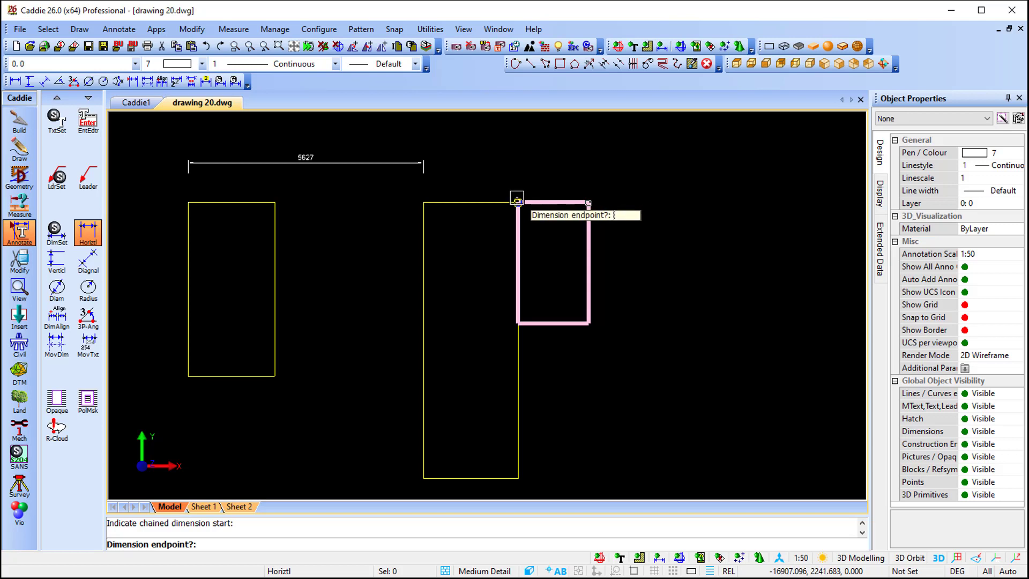
key(ctrl)
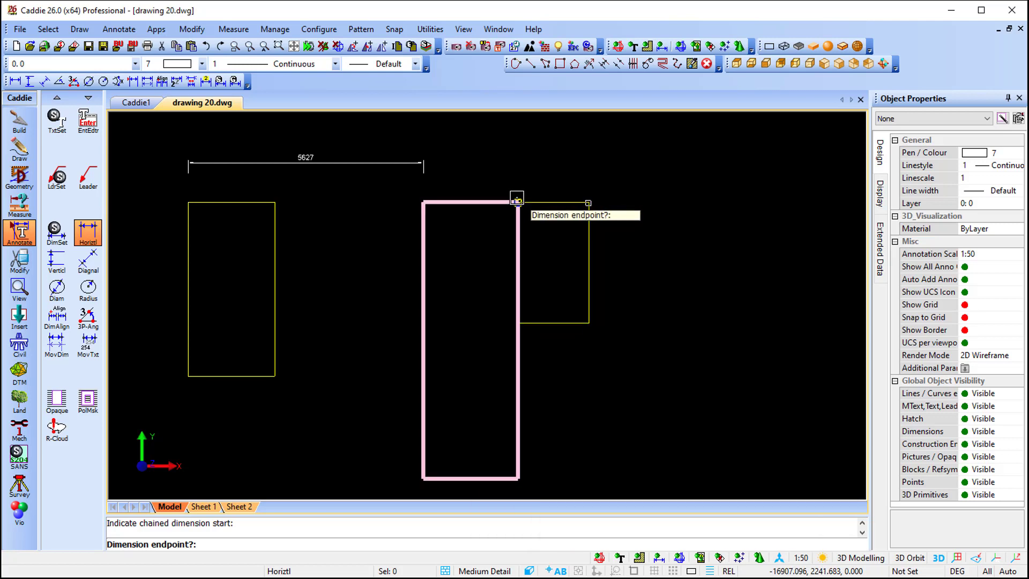
key(ctrl)
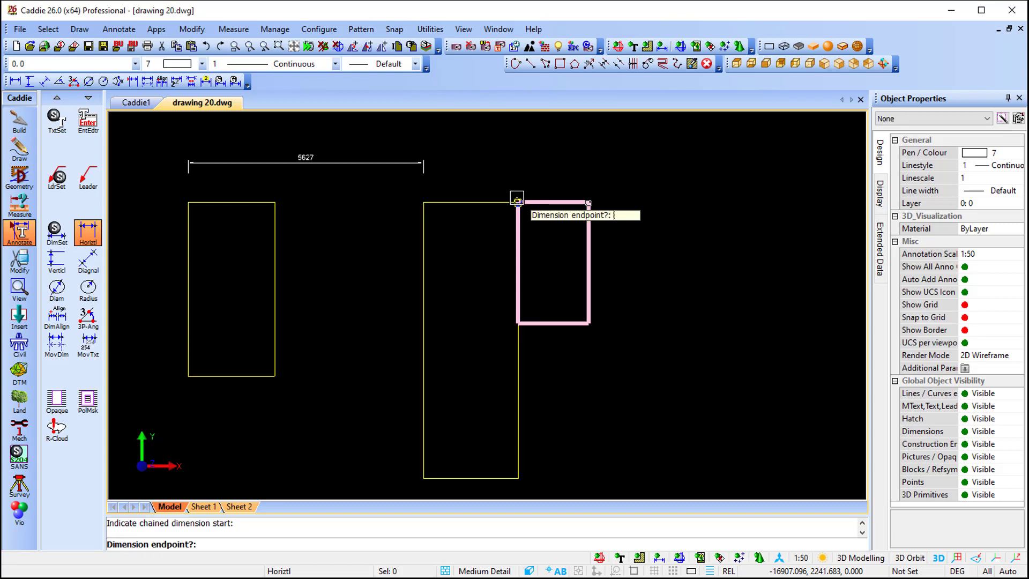
click(517, 201)
key(ctrl)
key(ctrl)
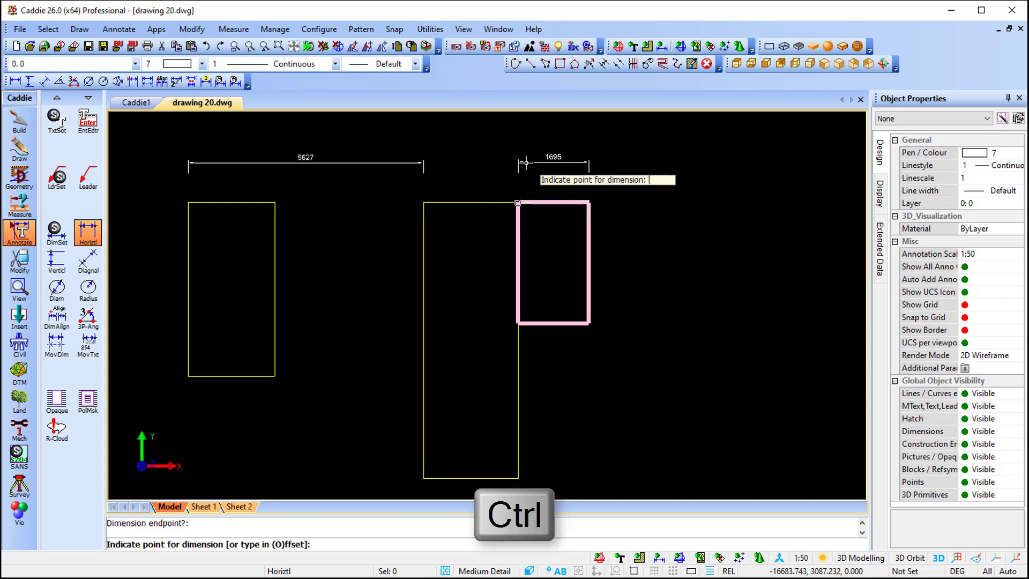
click(525, 165)
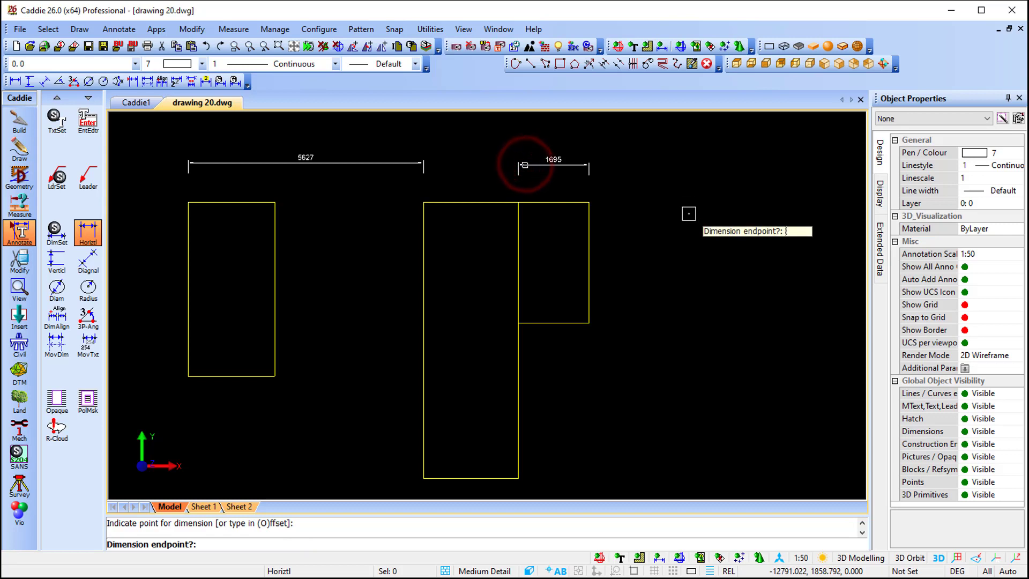
key(Escape)
Move the small rectangle to the right, with its 1695 dimension following.
click(589, 262)
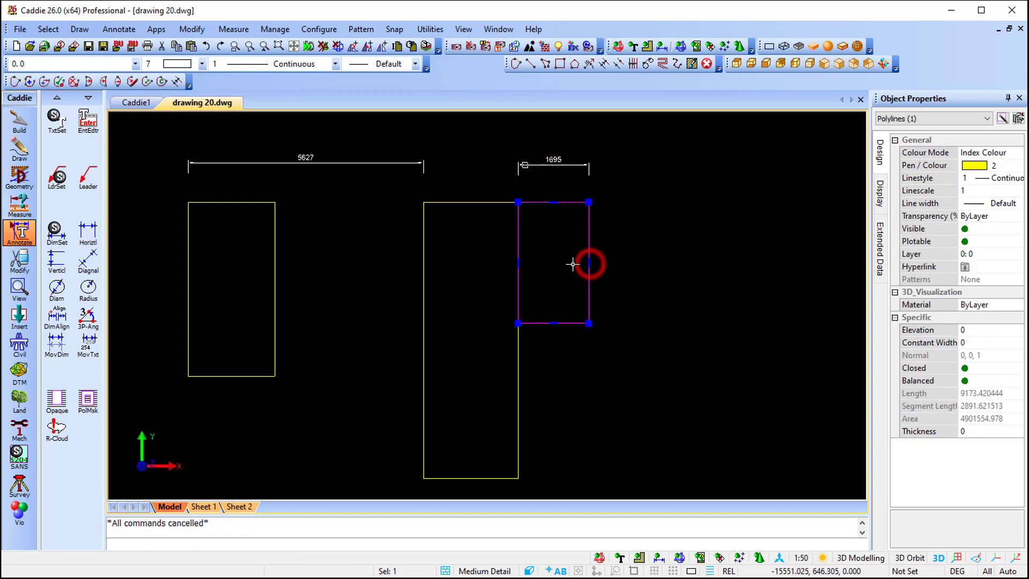
key(m)
click(554, 253)
click(725, 253)
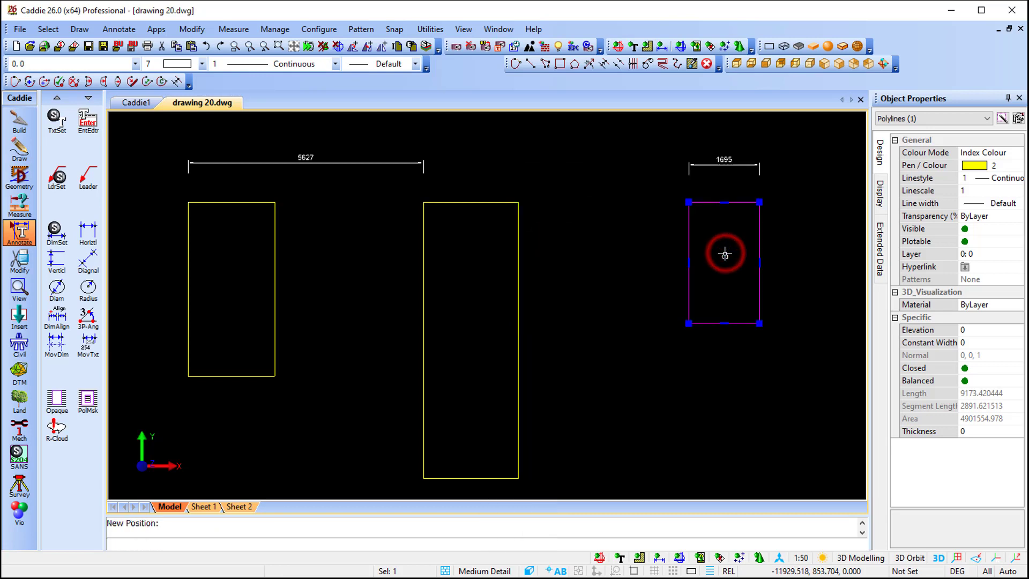